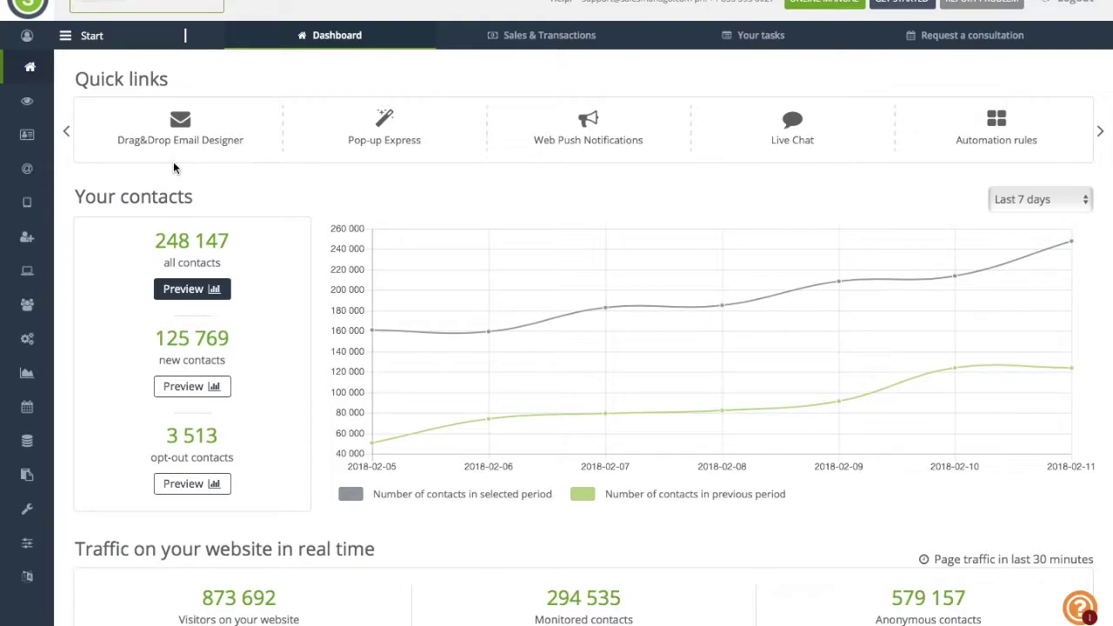
Start a new dynamic email from the Dynamic Emails wizard in Automation Processes
click(66, 36)
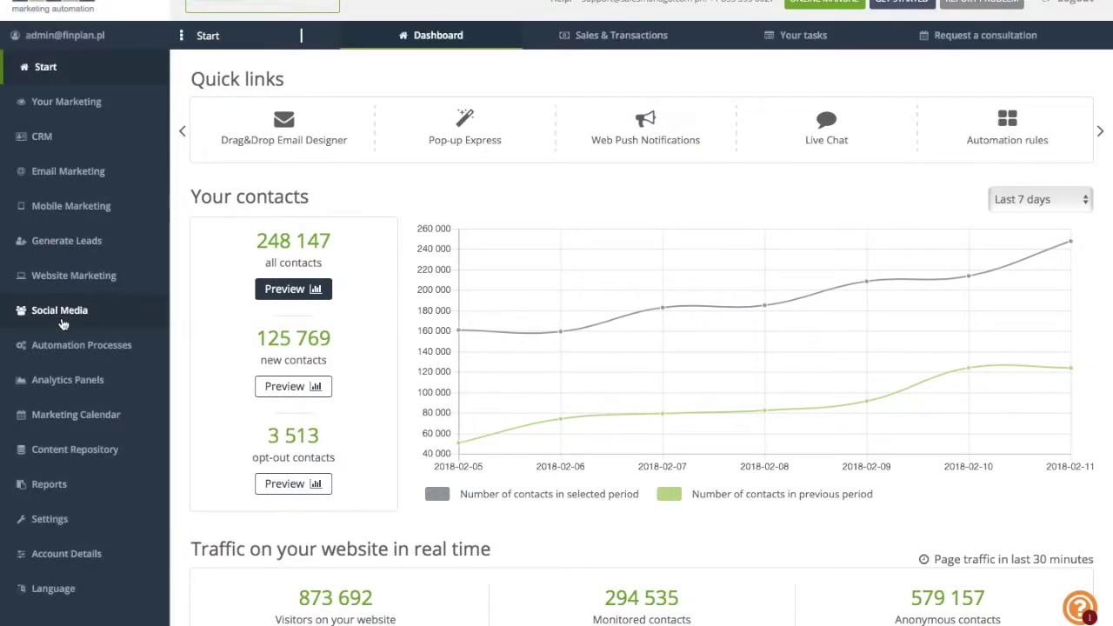
click(66, 347)
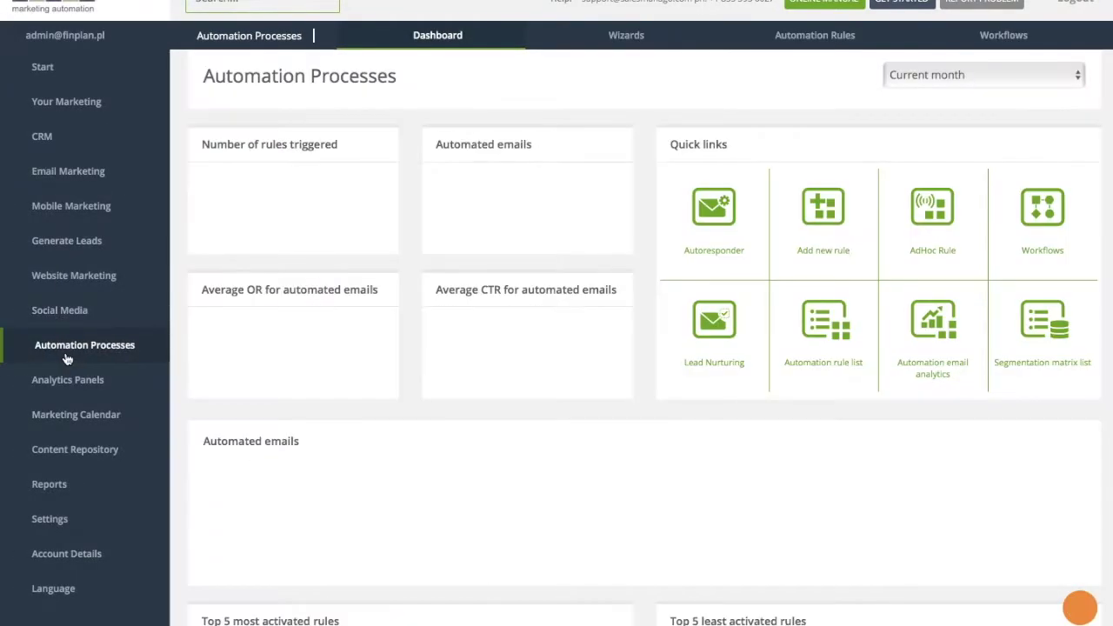
click(627, 35)
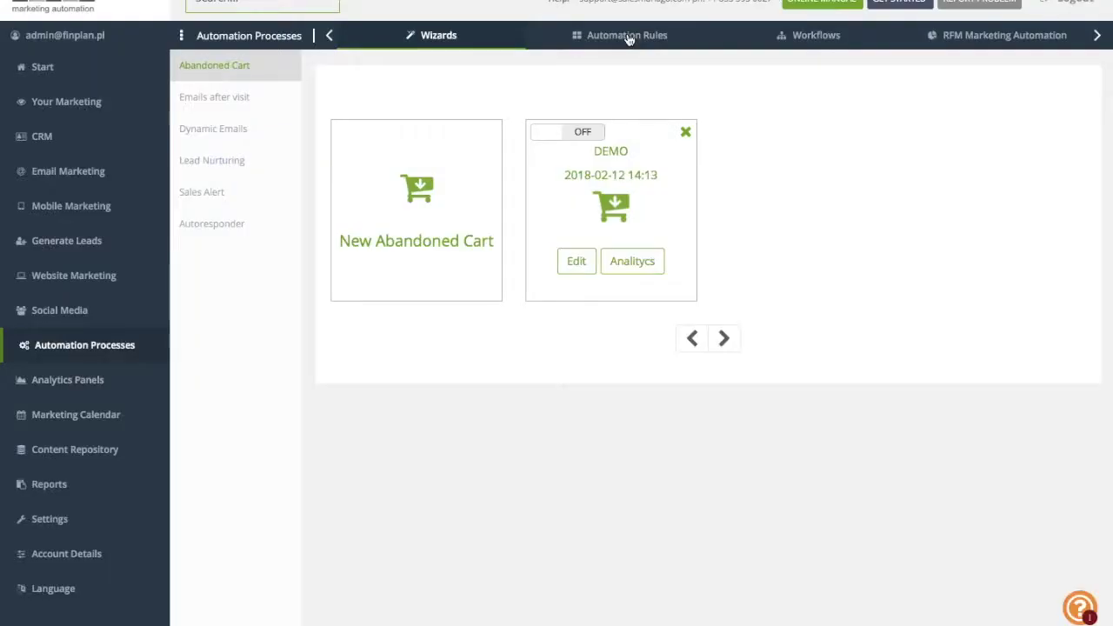
click(238, 128)
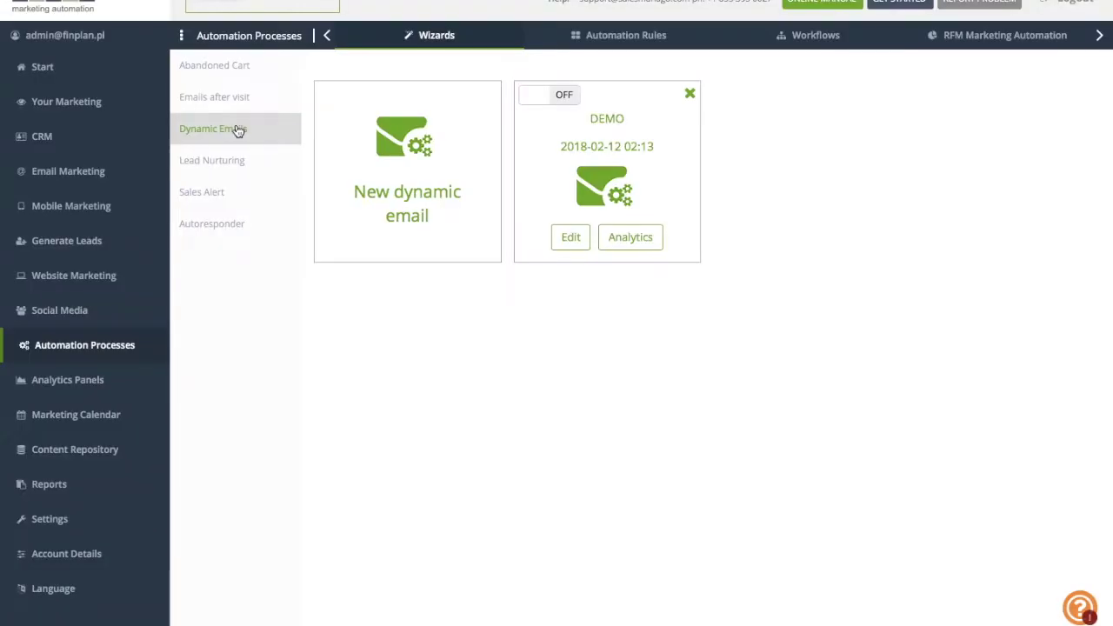
click(365, 174)
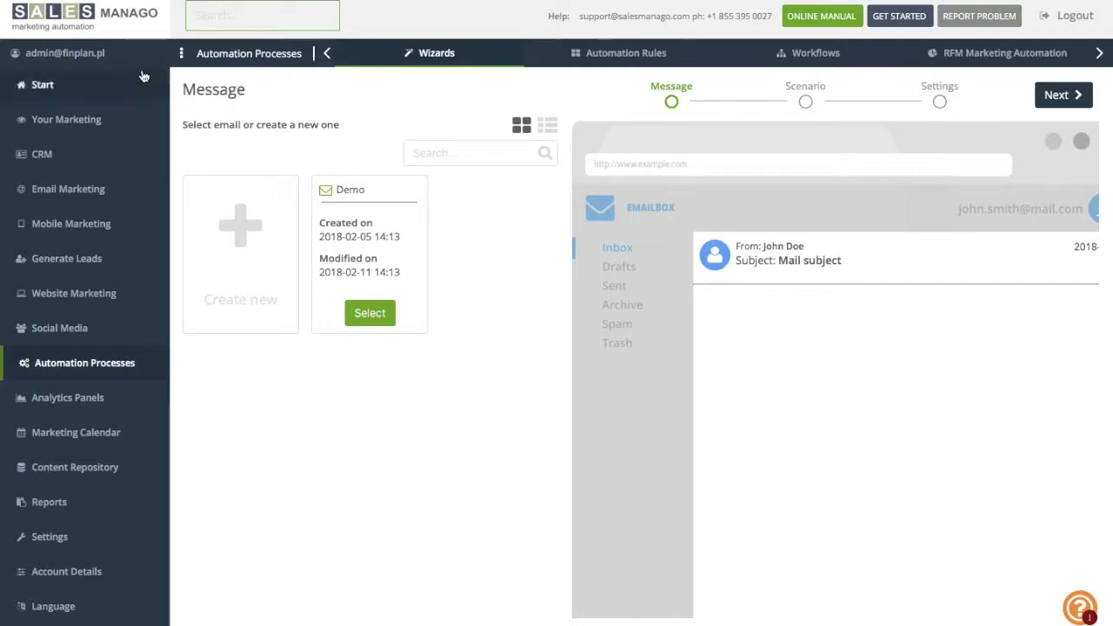
Create a new email with the "Your own" layout and add a Product frame (column) widget to its body
click(219, 253)
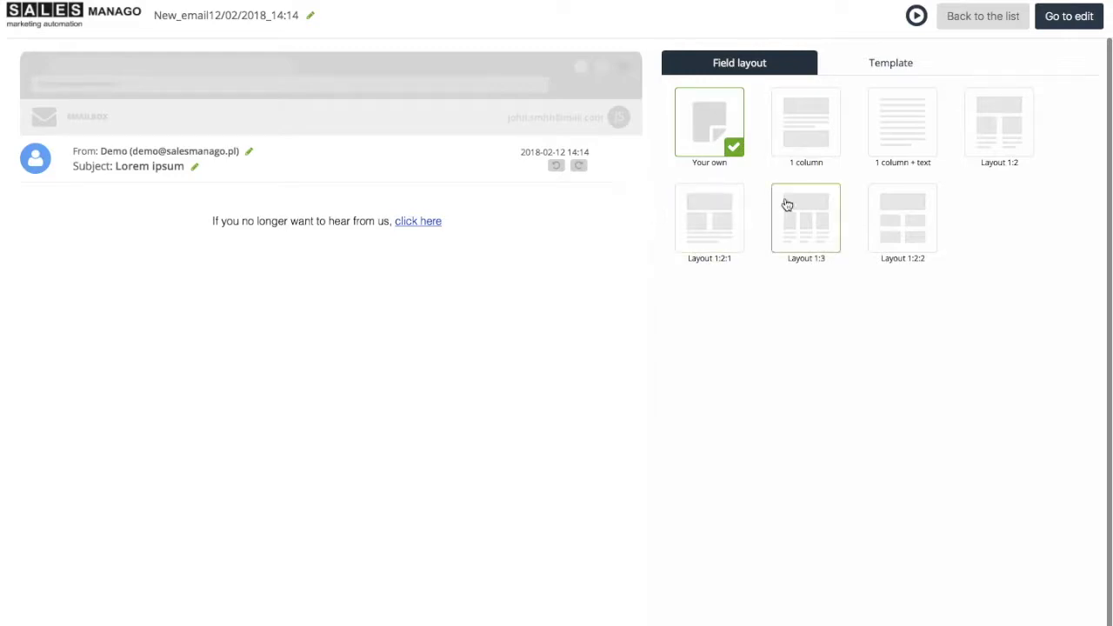
click(1068, 20)
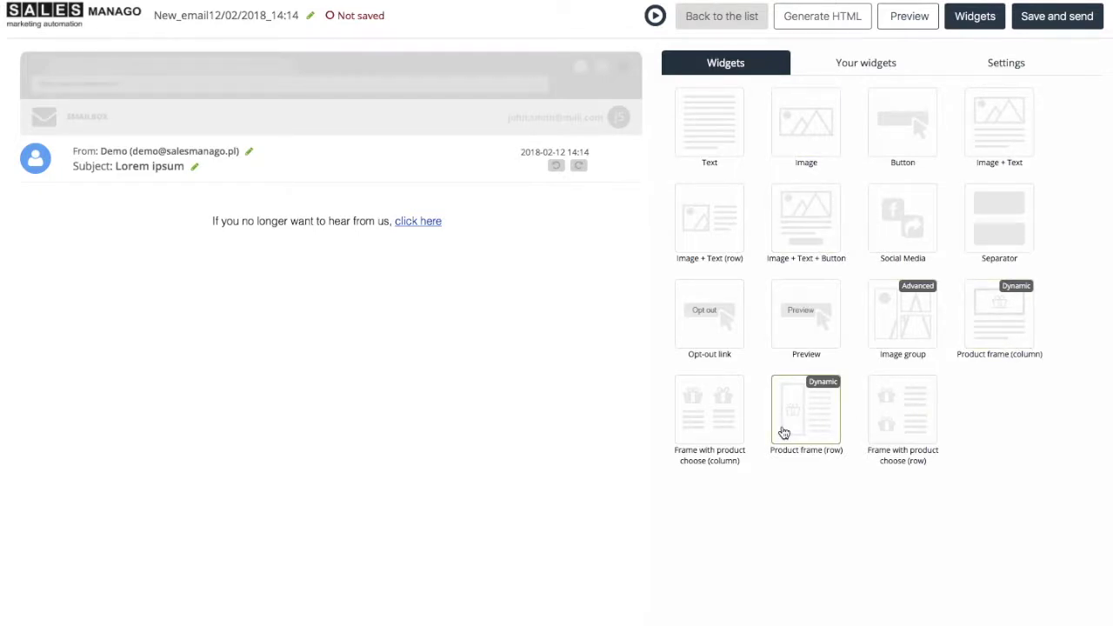
drag(989, 348, 353, 304)
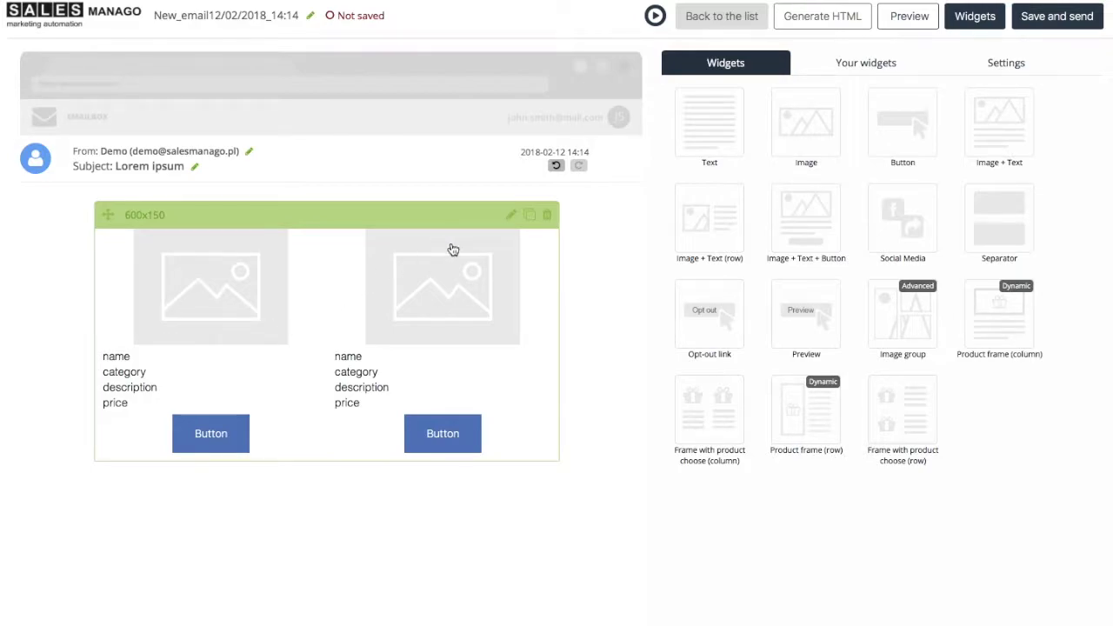
Give the product frame the layout with images above text and set its background color to #ffffff
click(510, 217)
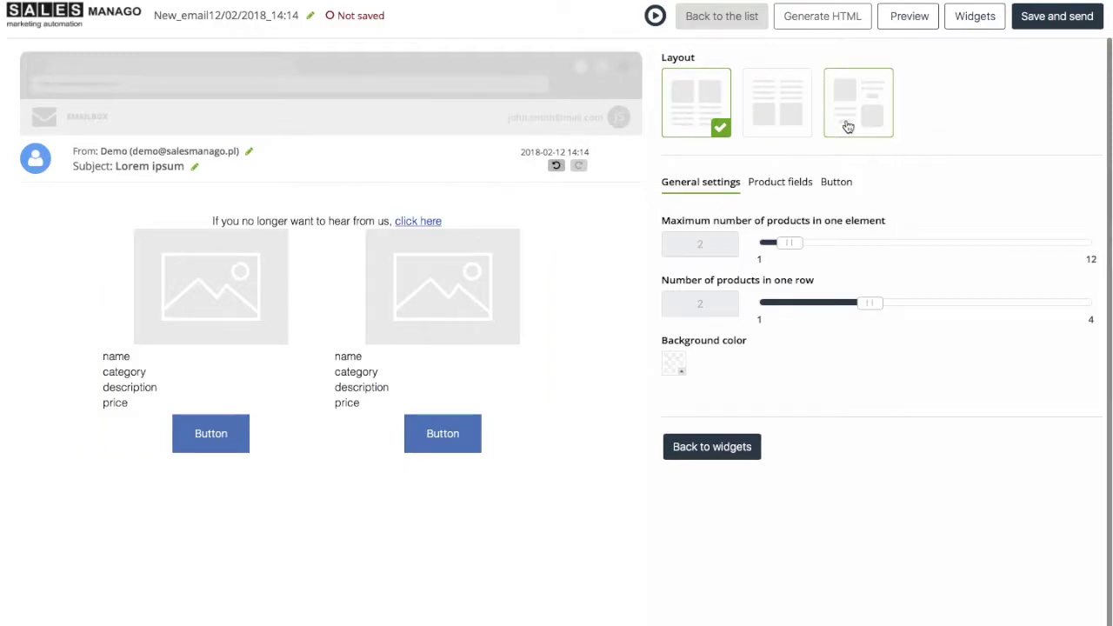
click(789, 108)
click(686, 89)
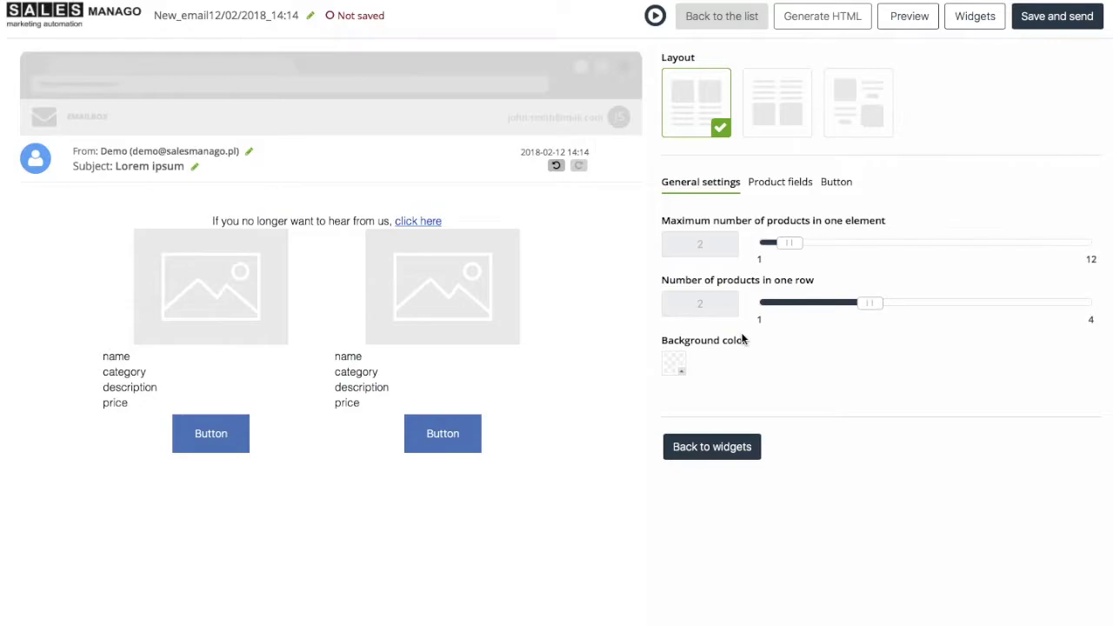
click(676, 367)
click(674, 392)
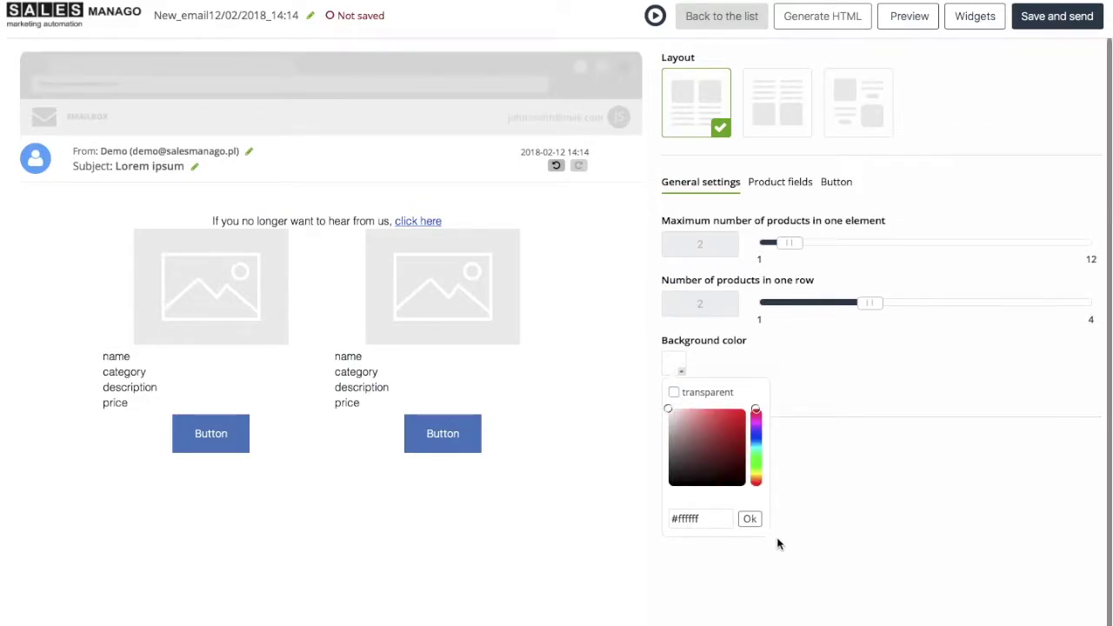
click(749, 519)
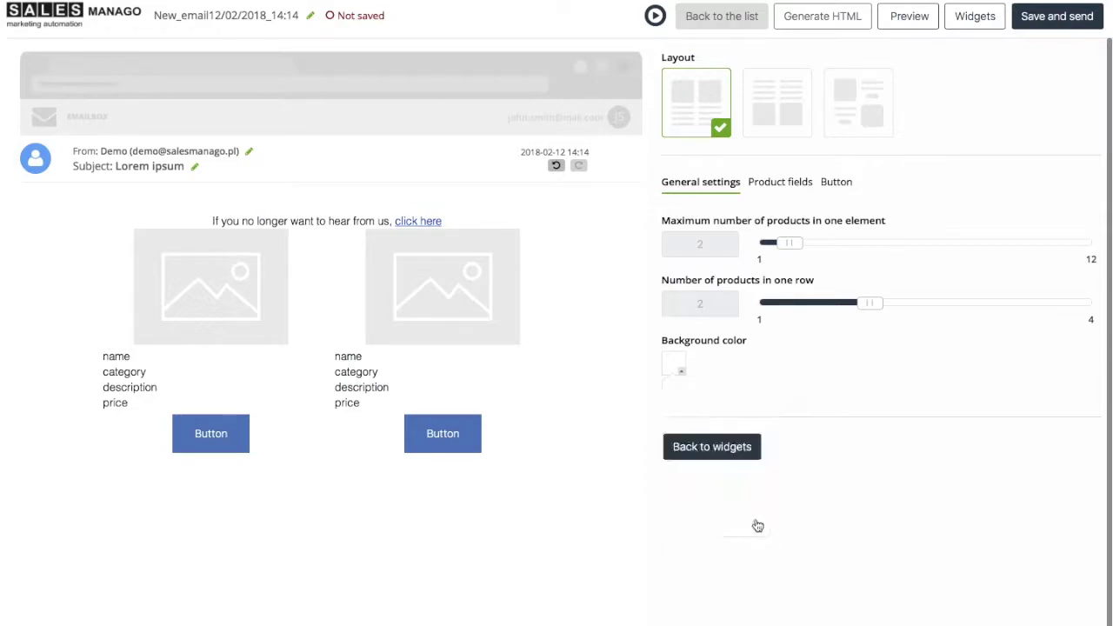
Add the discounted price field on a new line below price in the product frame's text
click(799, 185)
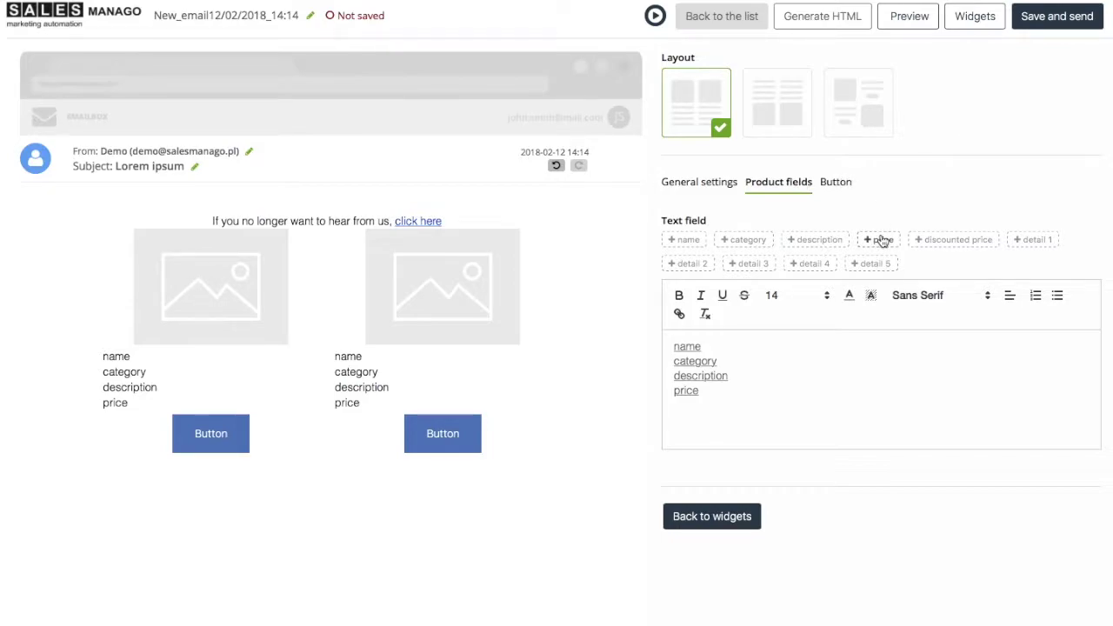
click(704, 392)
key(Return)
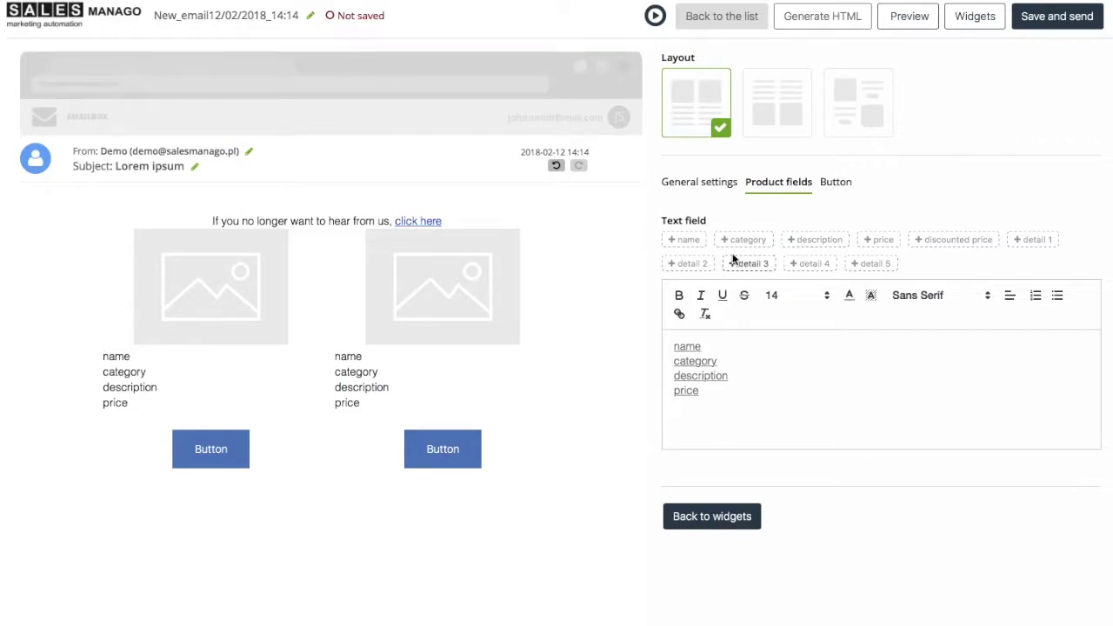
click(917, 243)
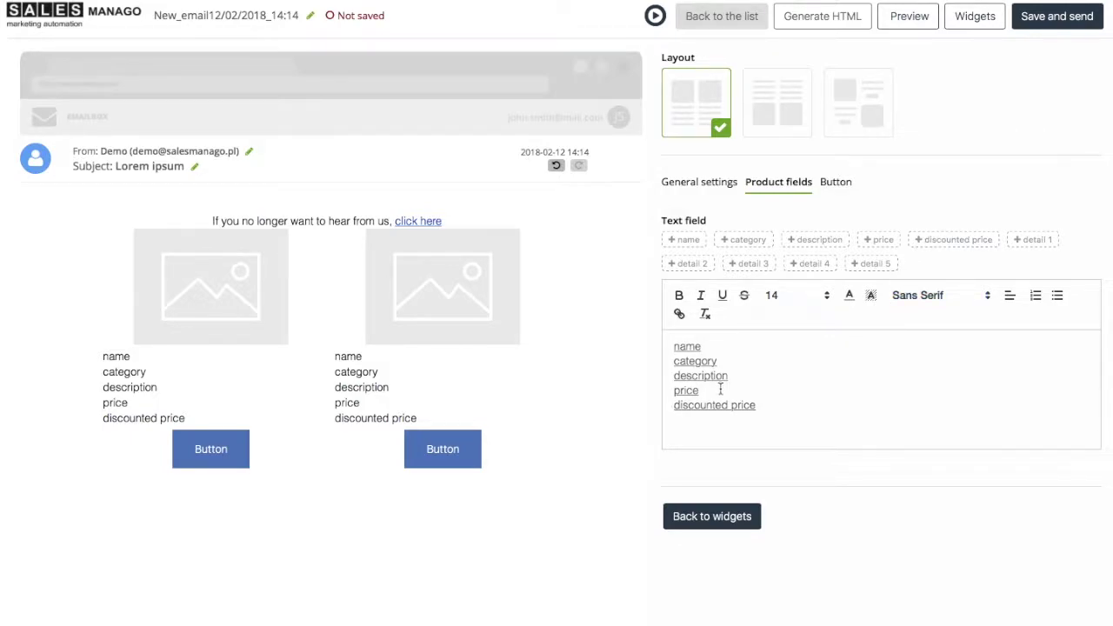
Make the name field bold and insert the text "Just for you" before the discounted price field
double_click(686, 346)
click(679, 296)
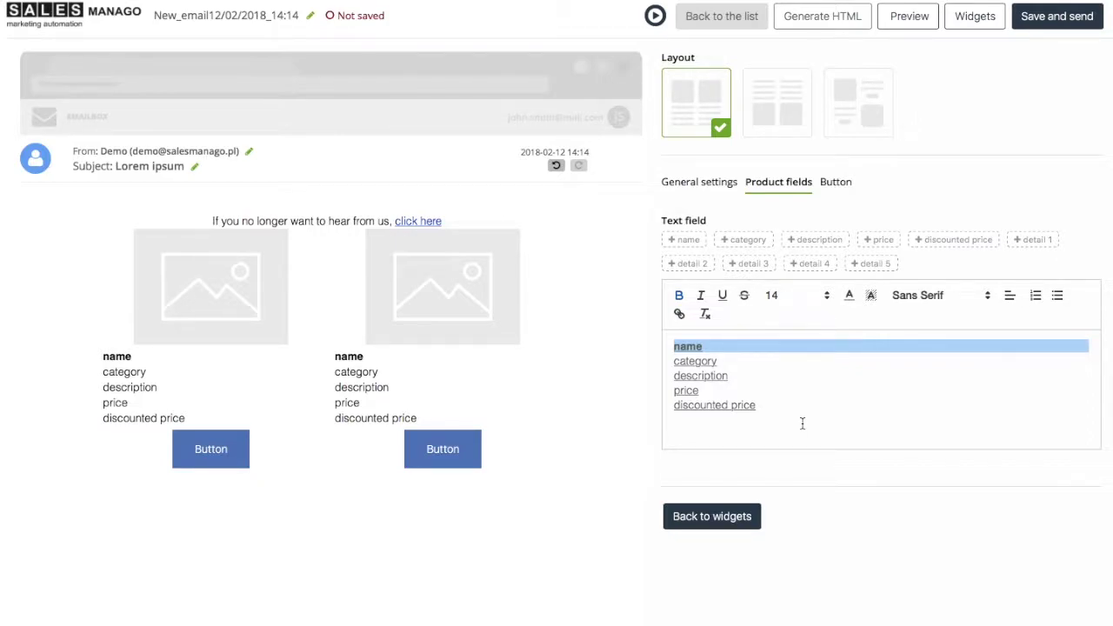
click(673, 405)
text(Just for you)
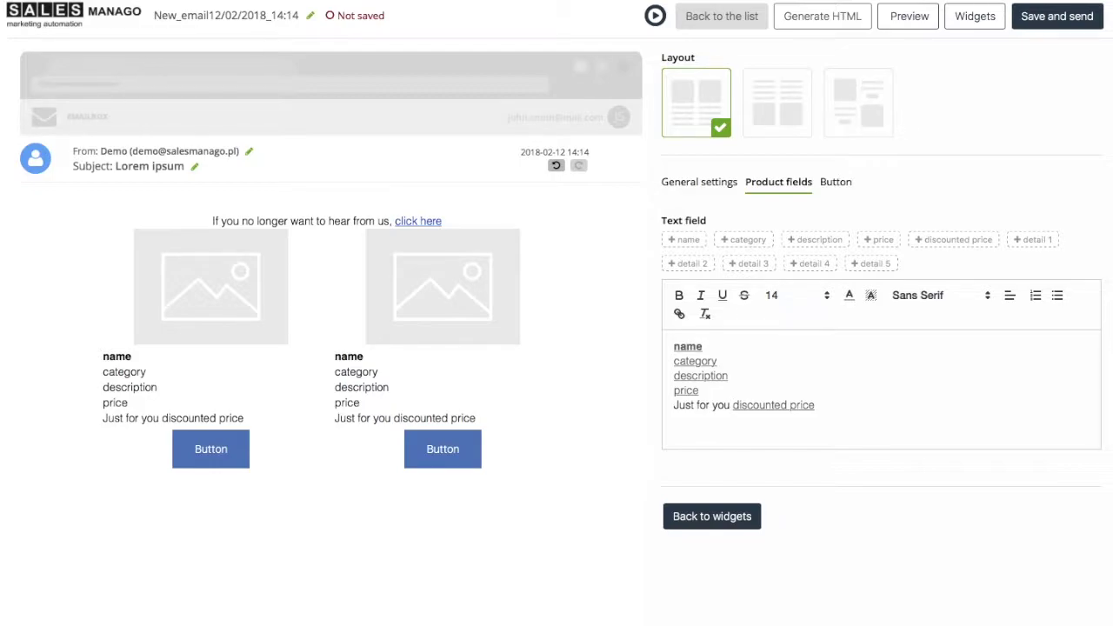
Change the text of the product frame's button to "Buy"
click(847, 188)
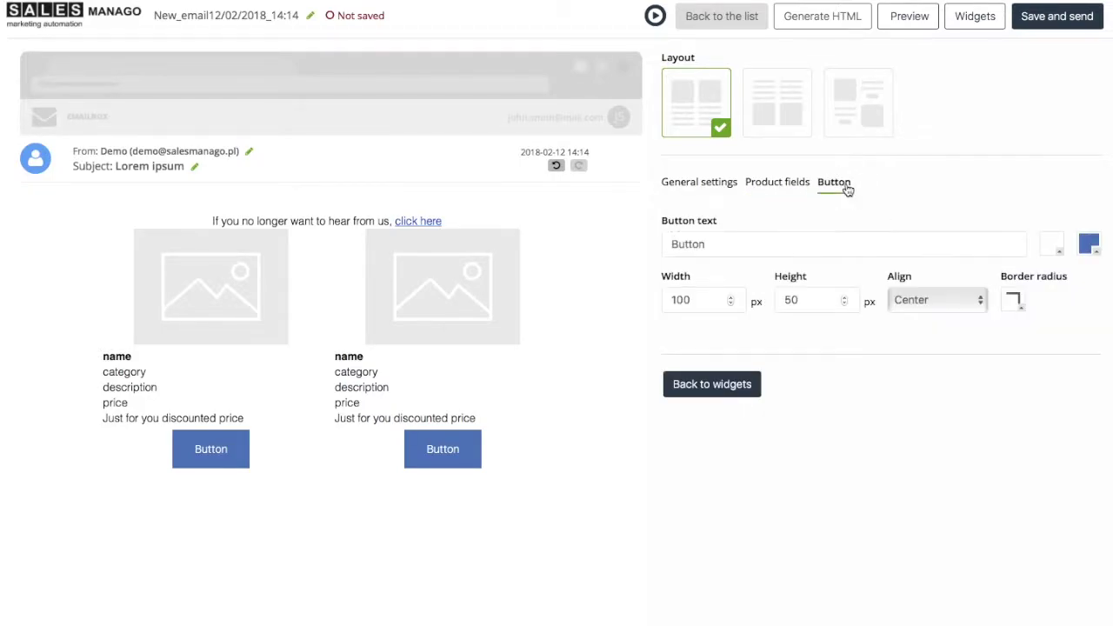
click(766, 249)
key(BackSpace)
key(BackSpace)
key(BackSpace)
key(BackSpace)
text(y)
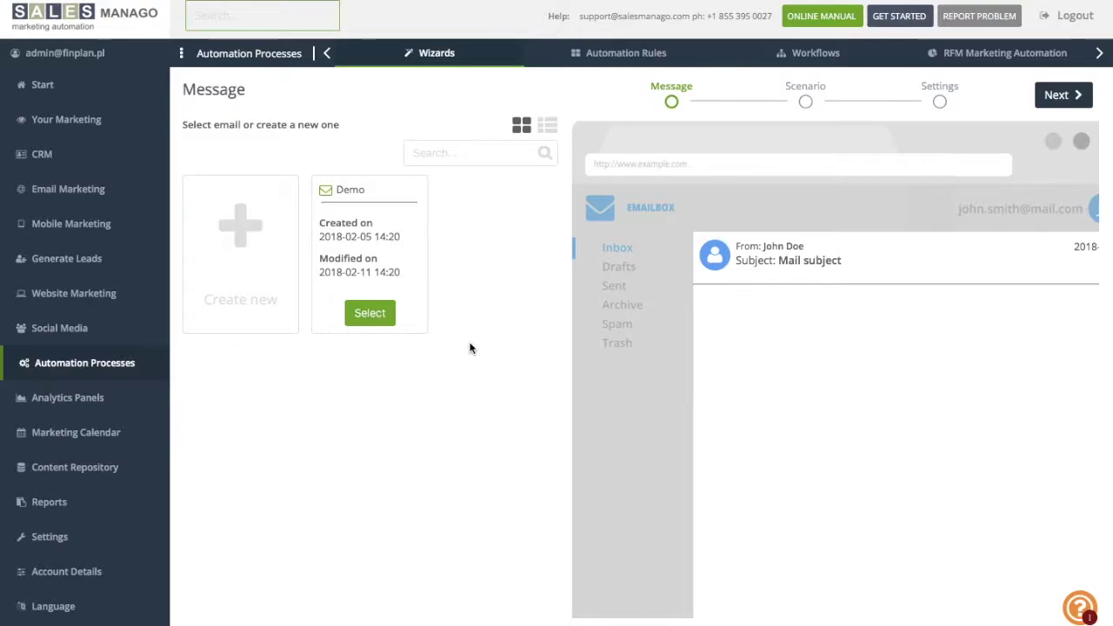
Select the Demo email and assign it the scenario "Products from an abandoned cart and viewed during a visit"
click(383, 314)
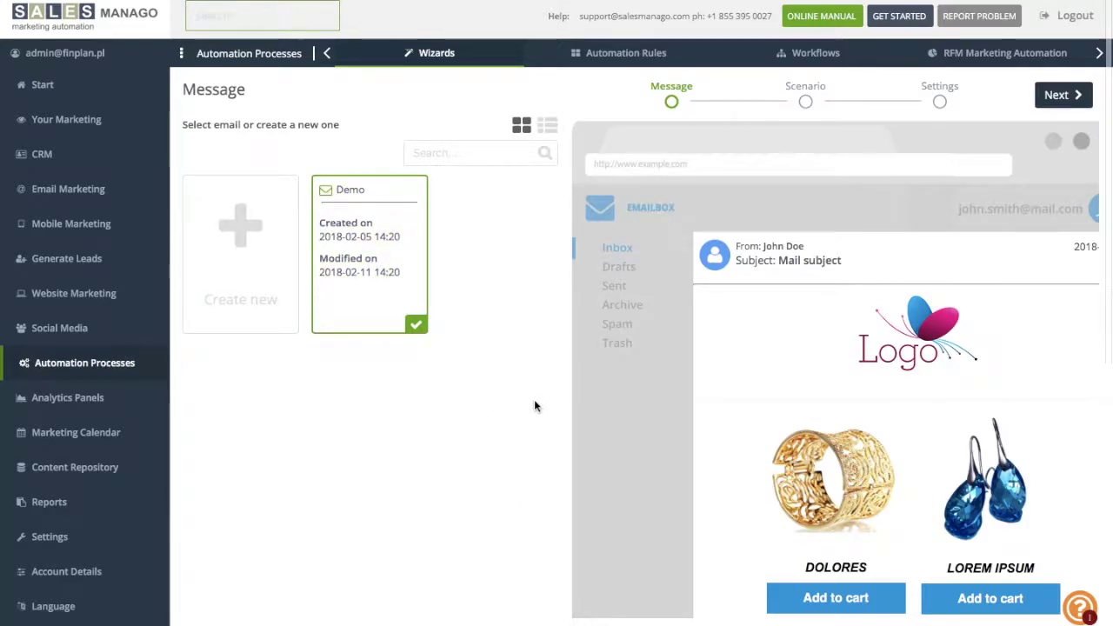
scroll(535, 407, down, 1)
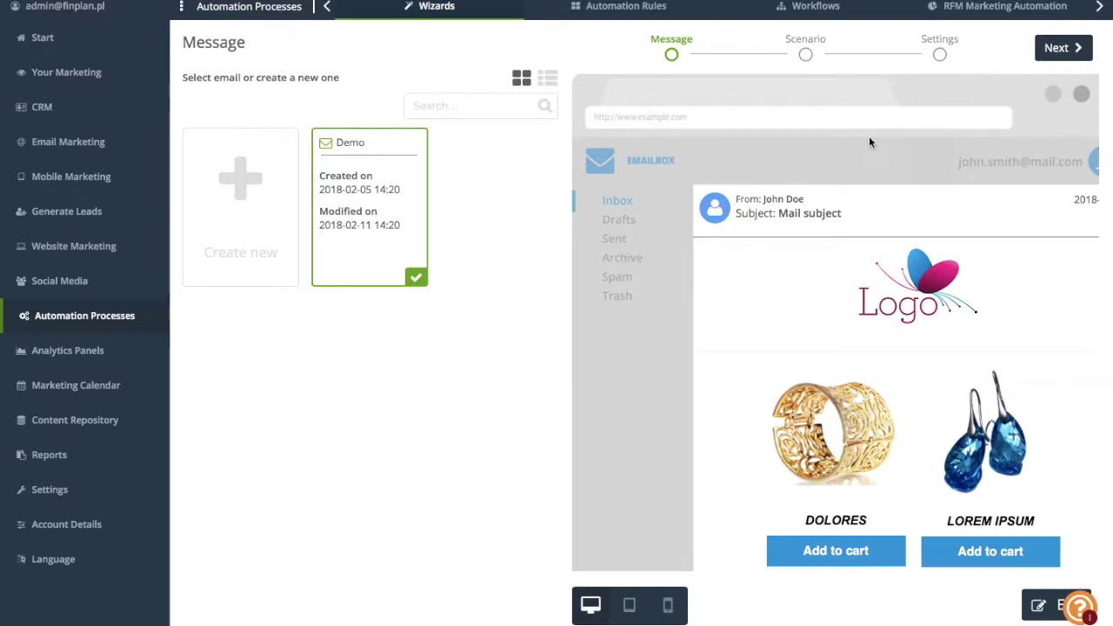
click(1056, 51)
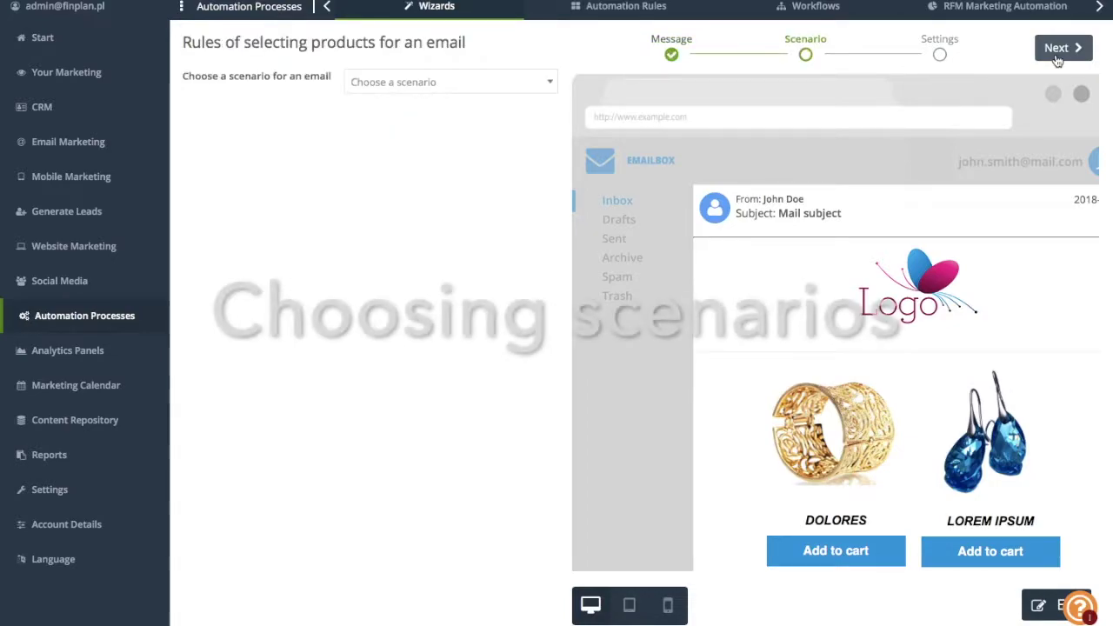
click(551, 84)
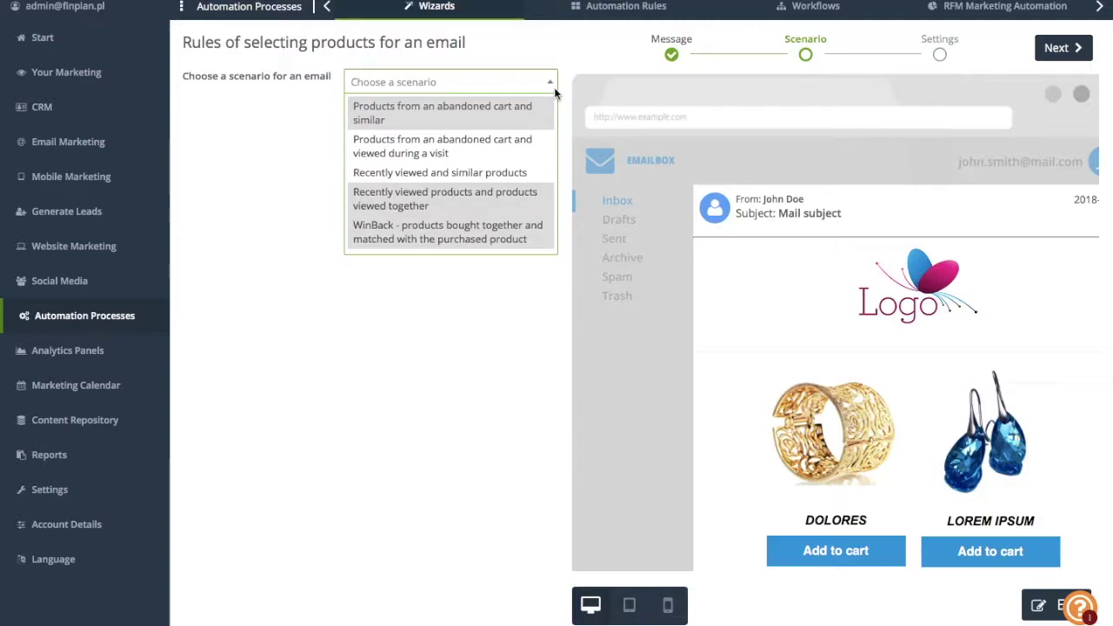
click(426, 147)
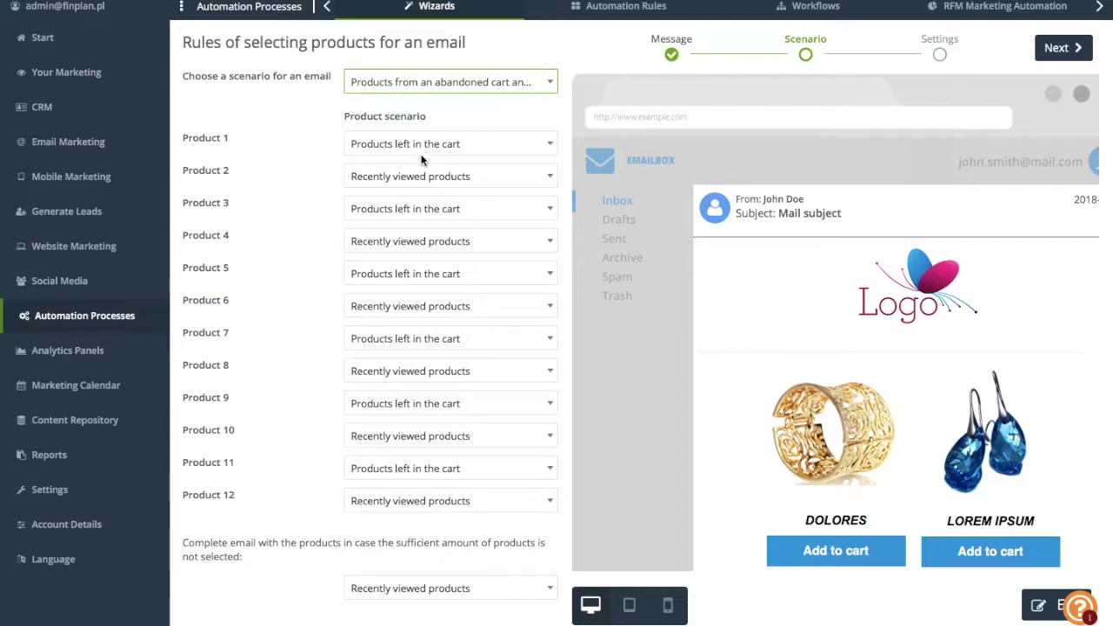
Set the scenario for Product 1 to "Recently viewed products" and proceed to the Settings stage
click(551, 144)
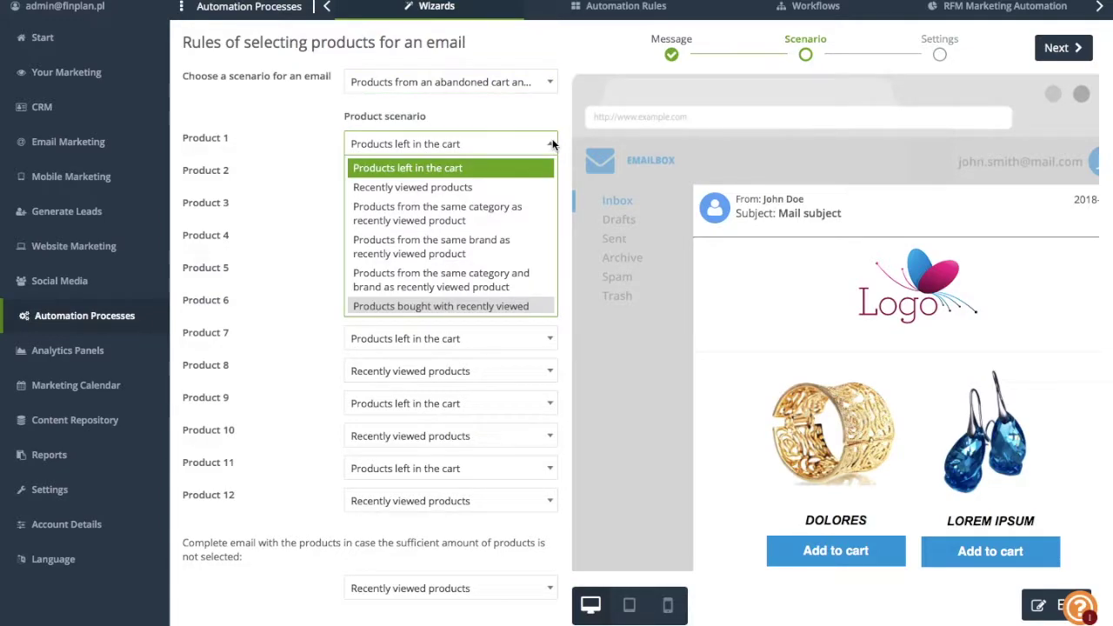
click(515, 189)
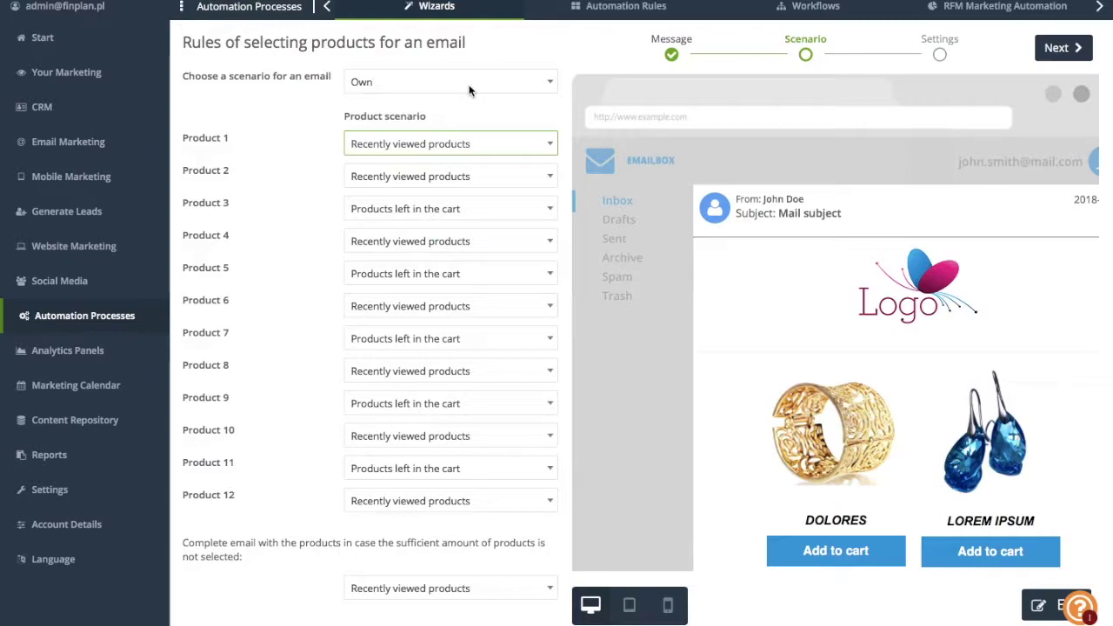
click(548, 148)
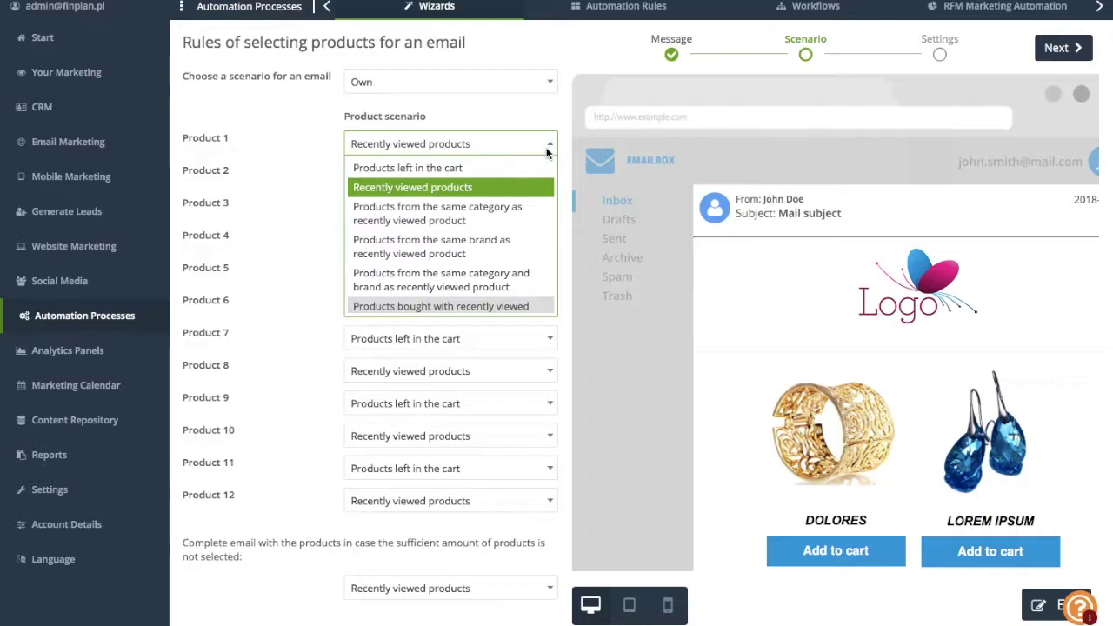
click(547, 152)
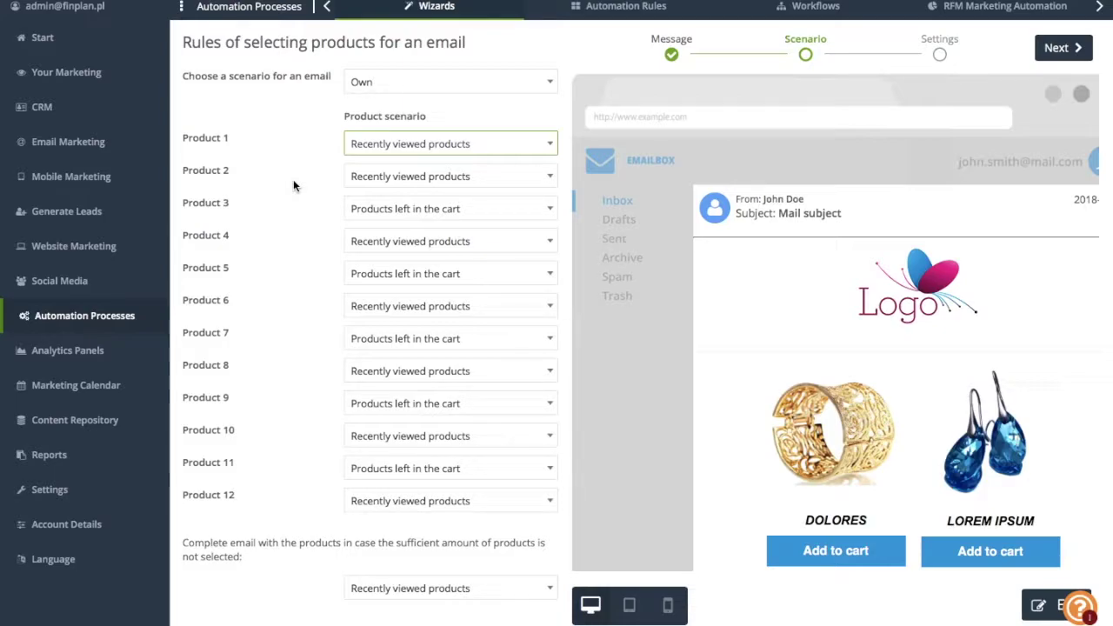
scroll(293, 179, down, 1)
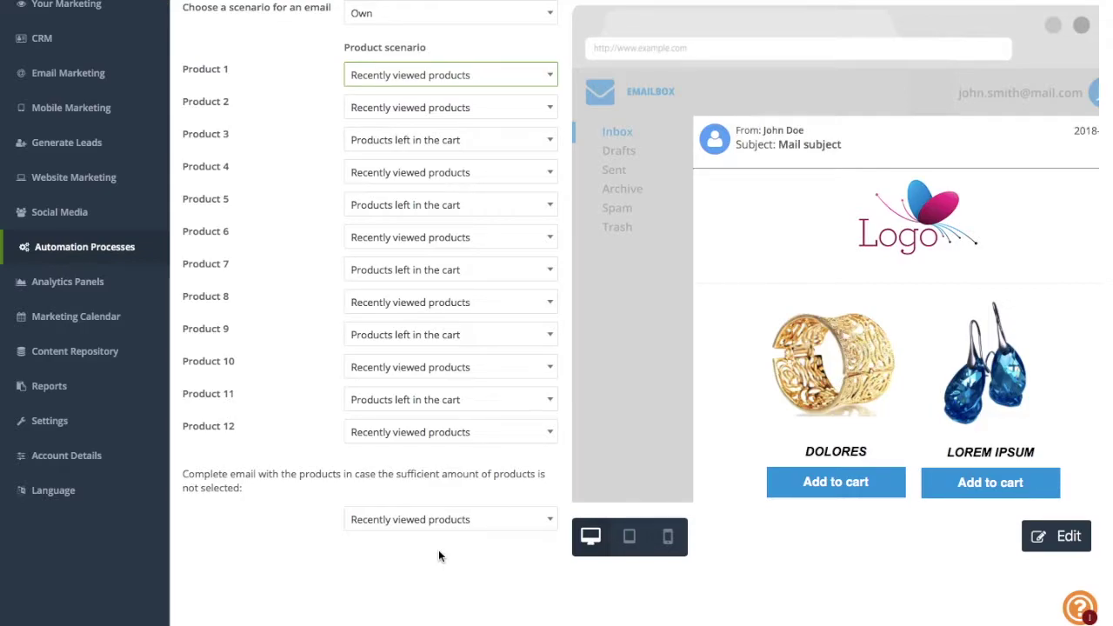
scroll(439, 557, up, 2)
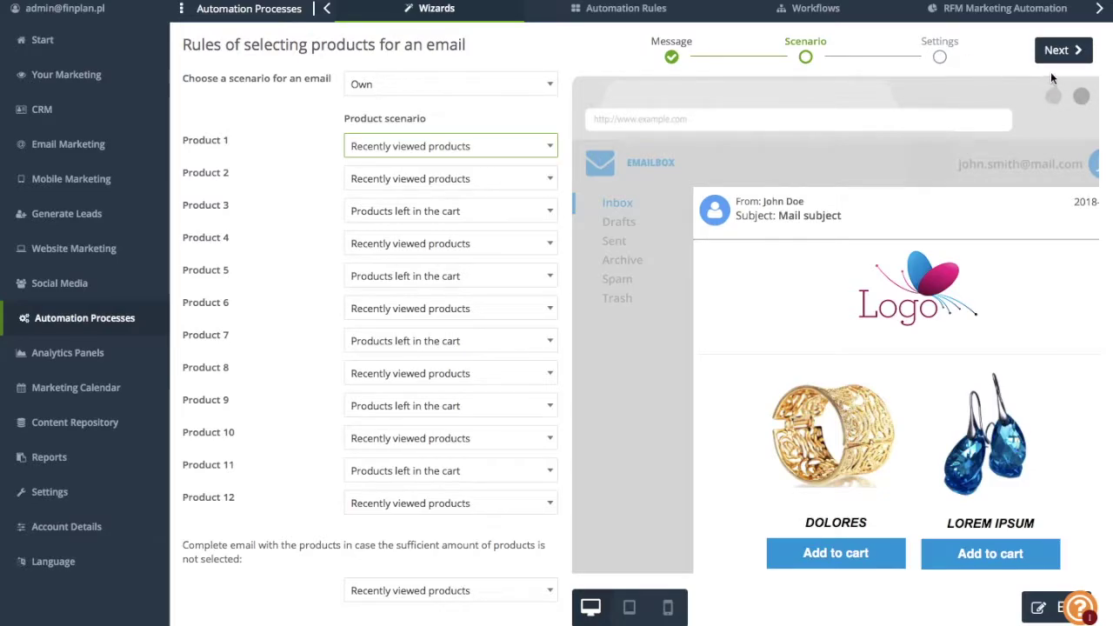
click(1070, 61)
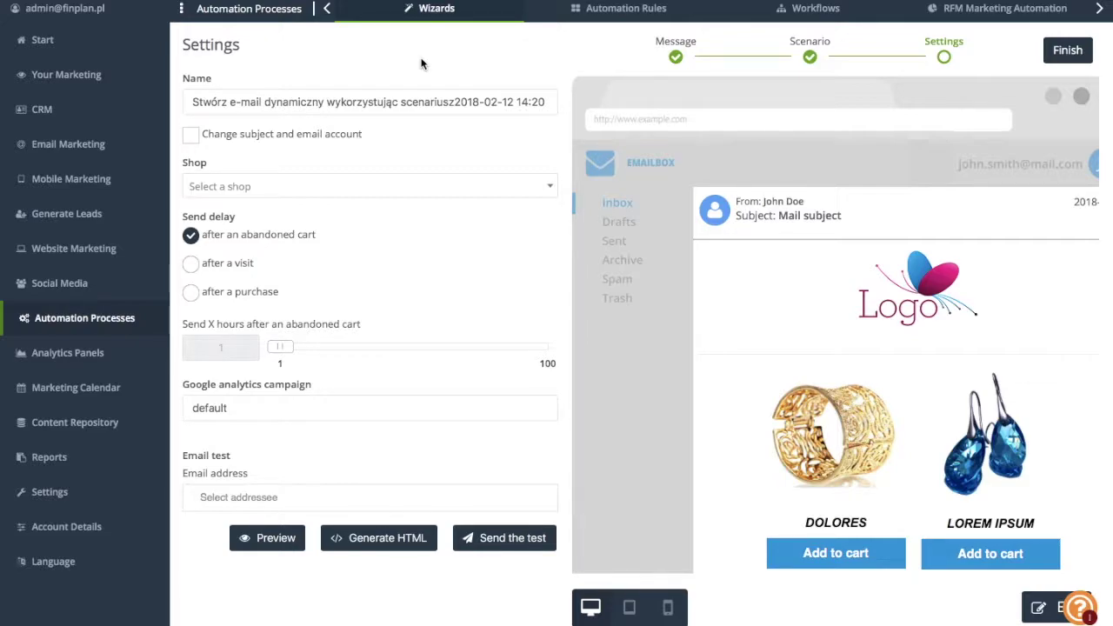
Enable changing the subject and email account, and insert the small downward triangle symbol in the subject
click(192, 135)
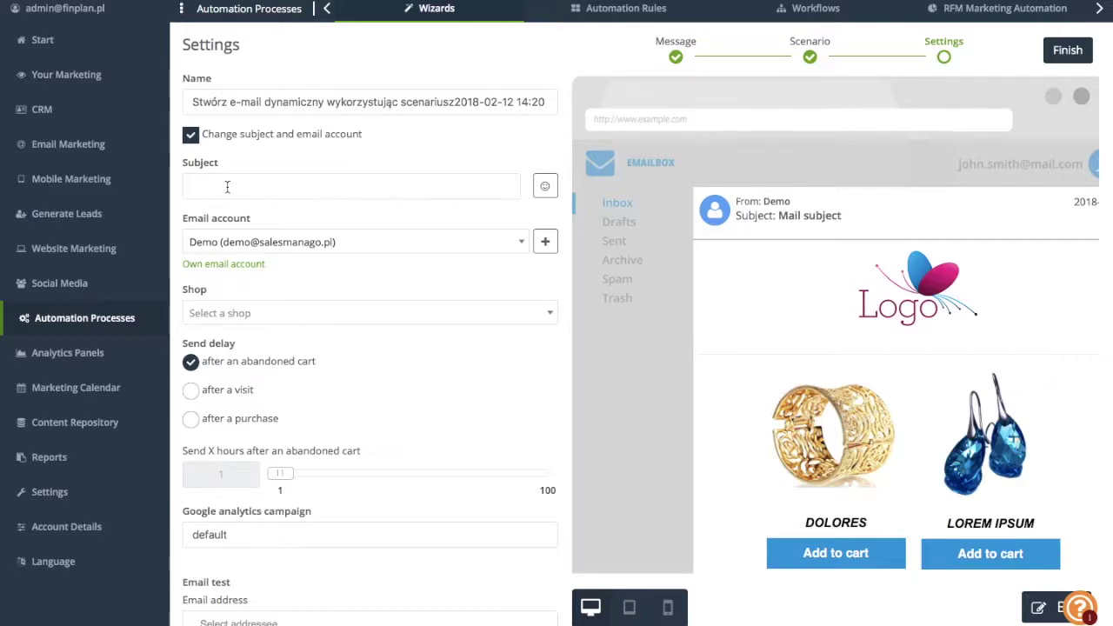
click(545, 193)
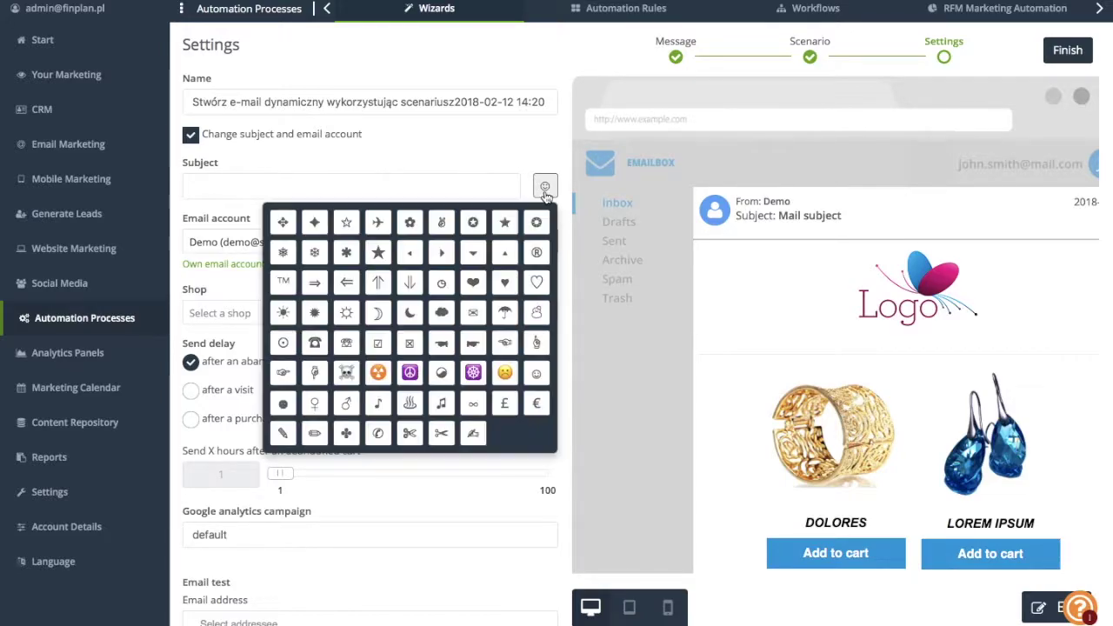
click(472, 254)
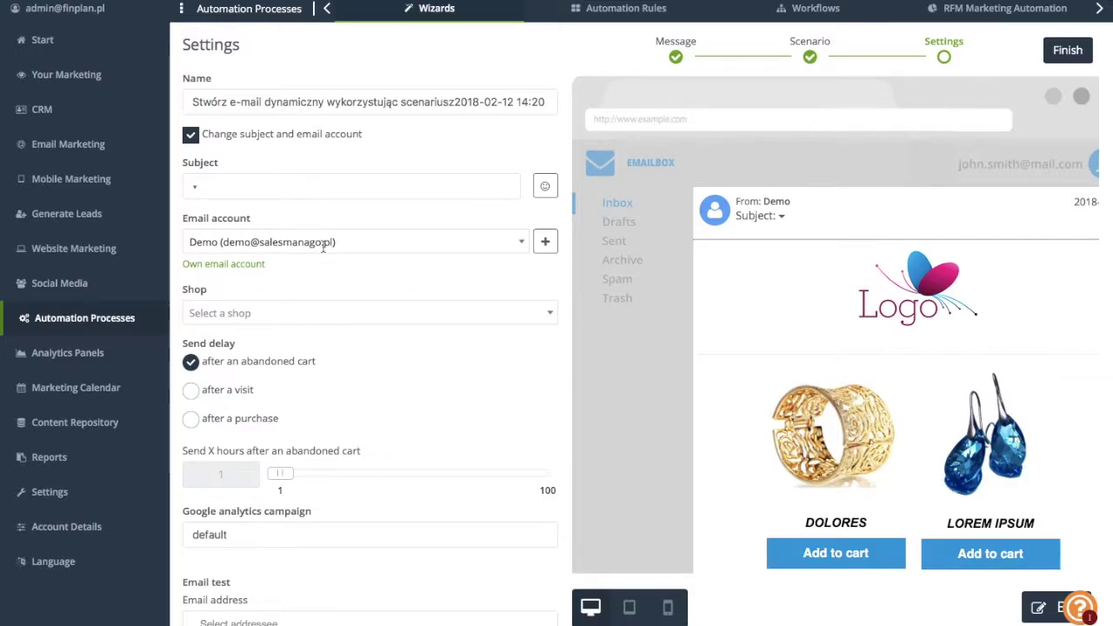
Examine the email account choices, the new sending account form and the remaining dynamic email settings
click(522, 243)
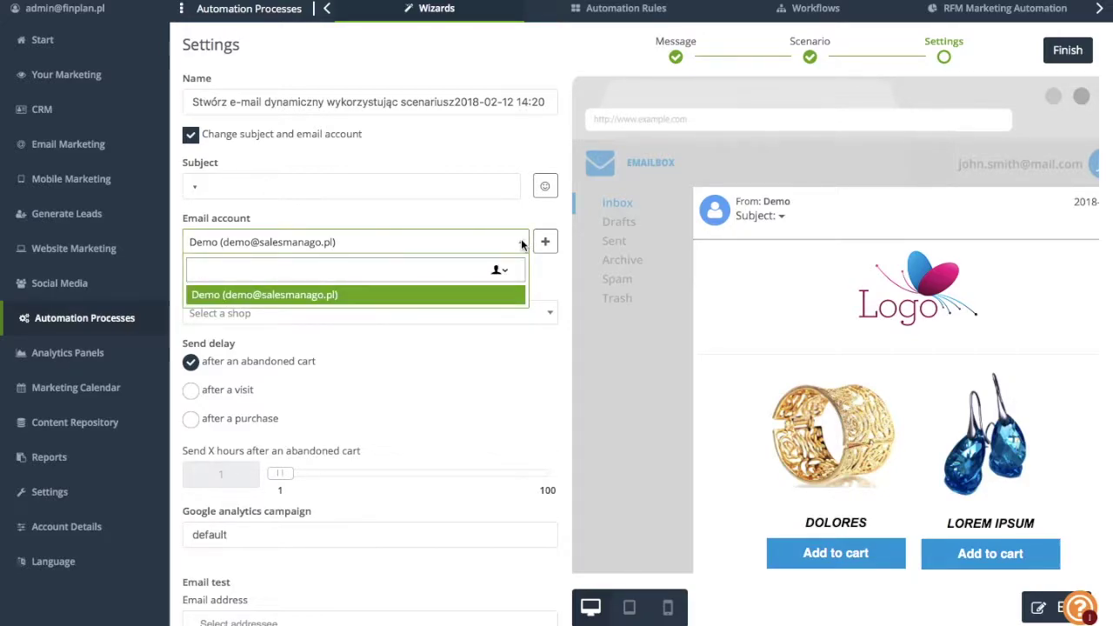
click(524, 243)
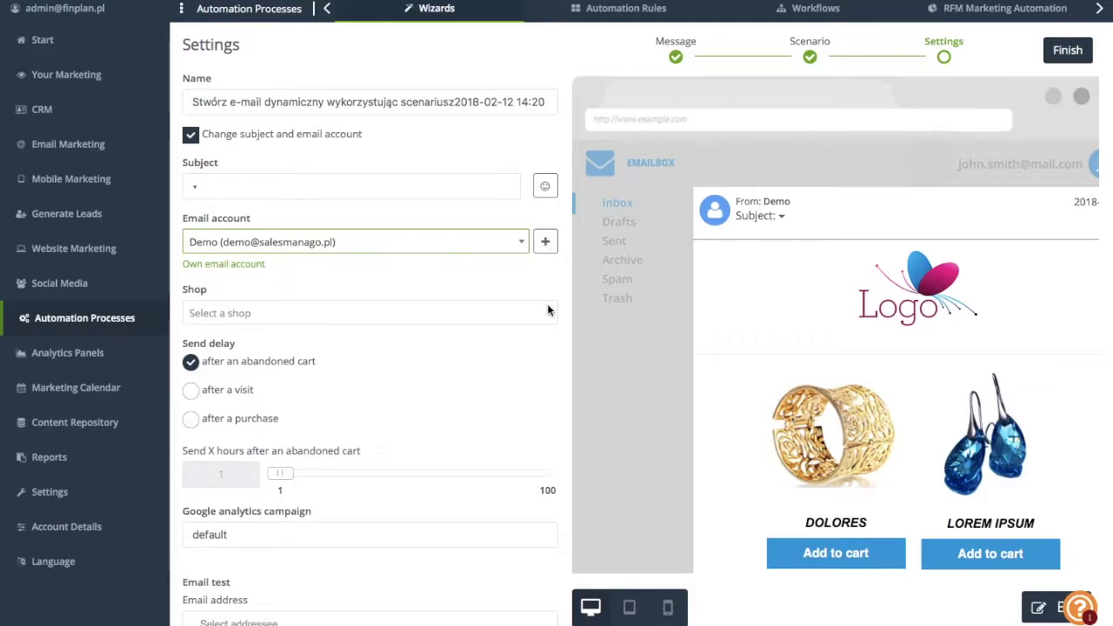
click(546, 243)
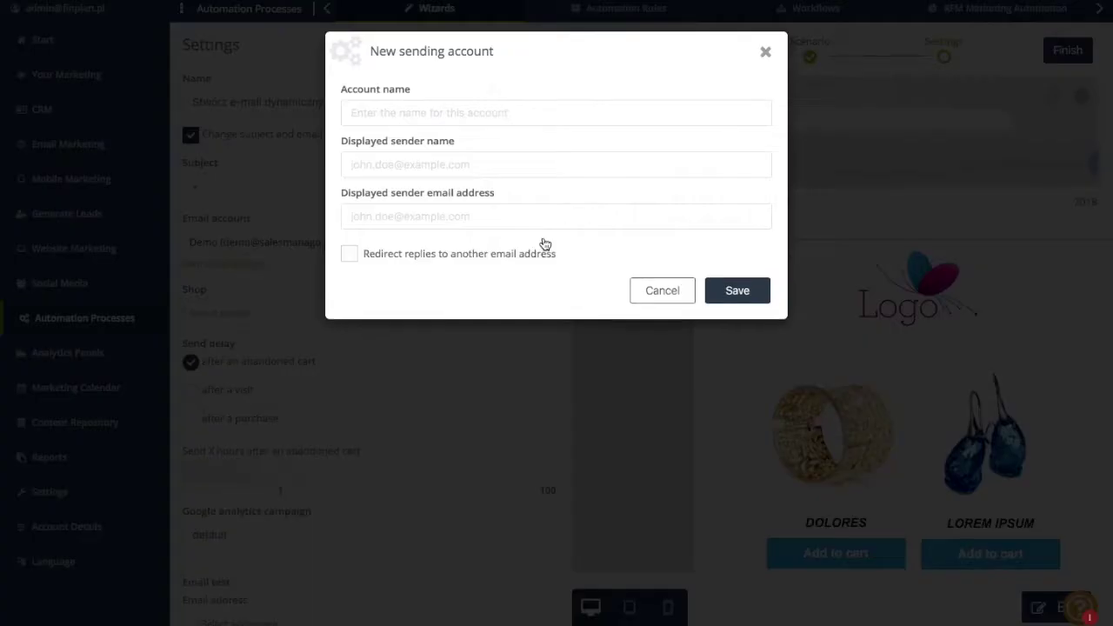
click(662, 291)
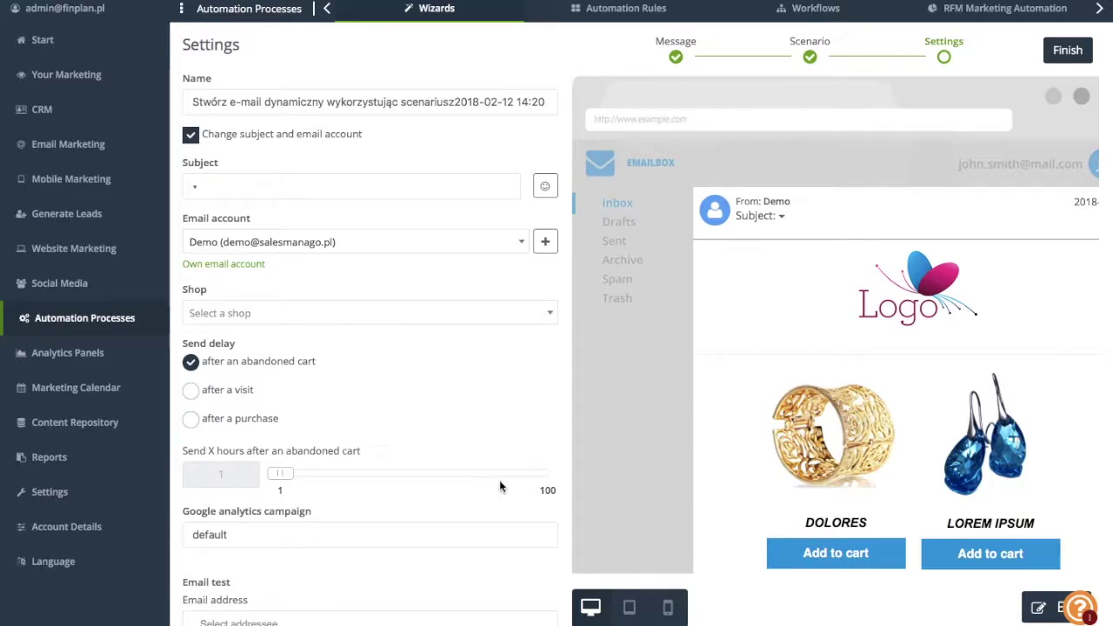
scroll(535, 450, down, 1)
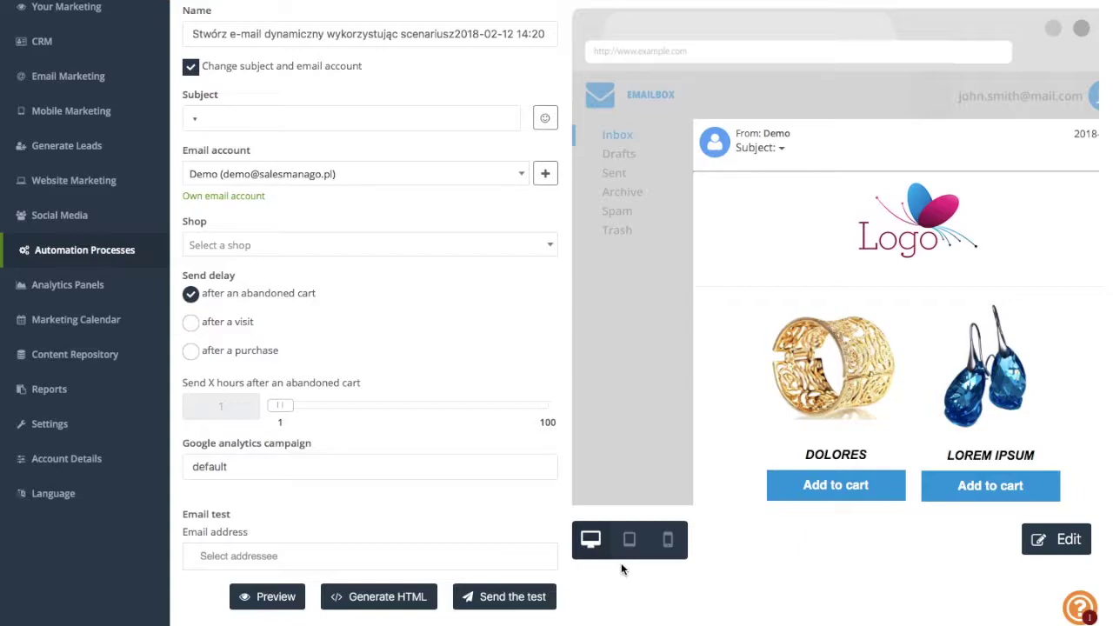
scroll(996, 114, up, 3)
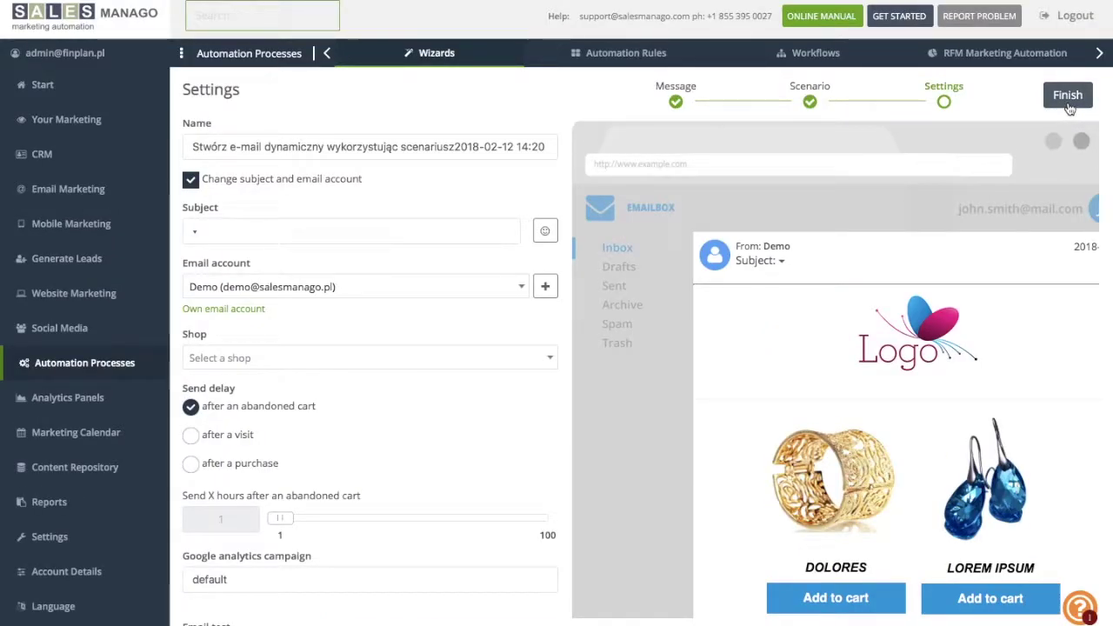